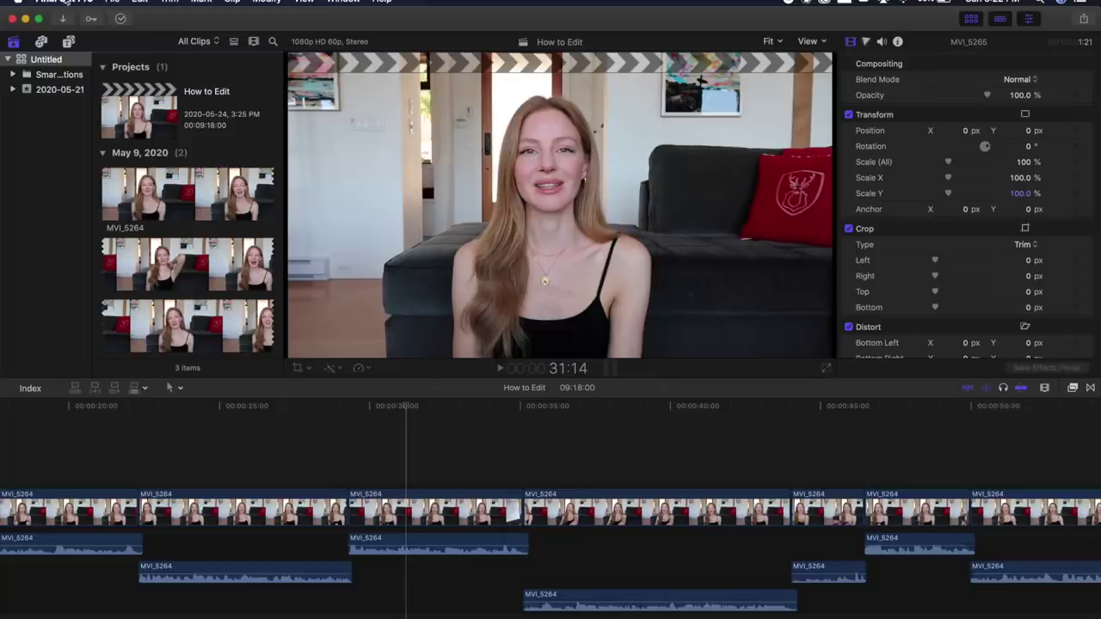
Create a new empty project named 'Travel Vlog' from the File > New menu.
left_click(112, 3)
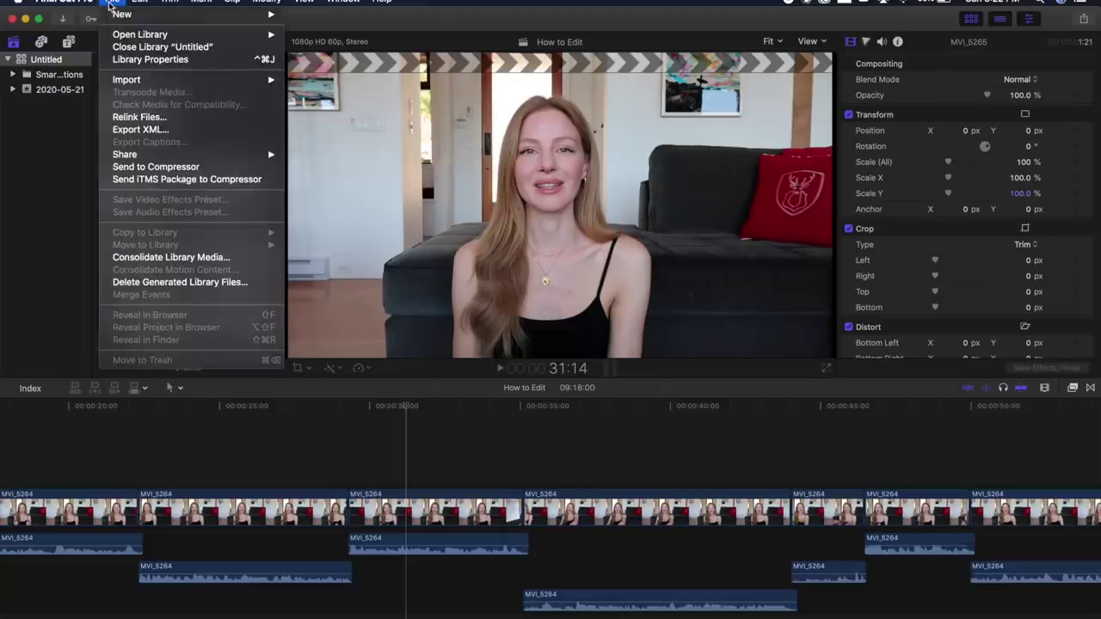
mouse_move(119, 16)
left_click(312, 18)
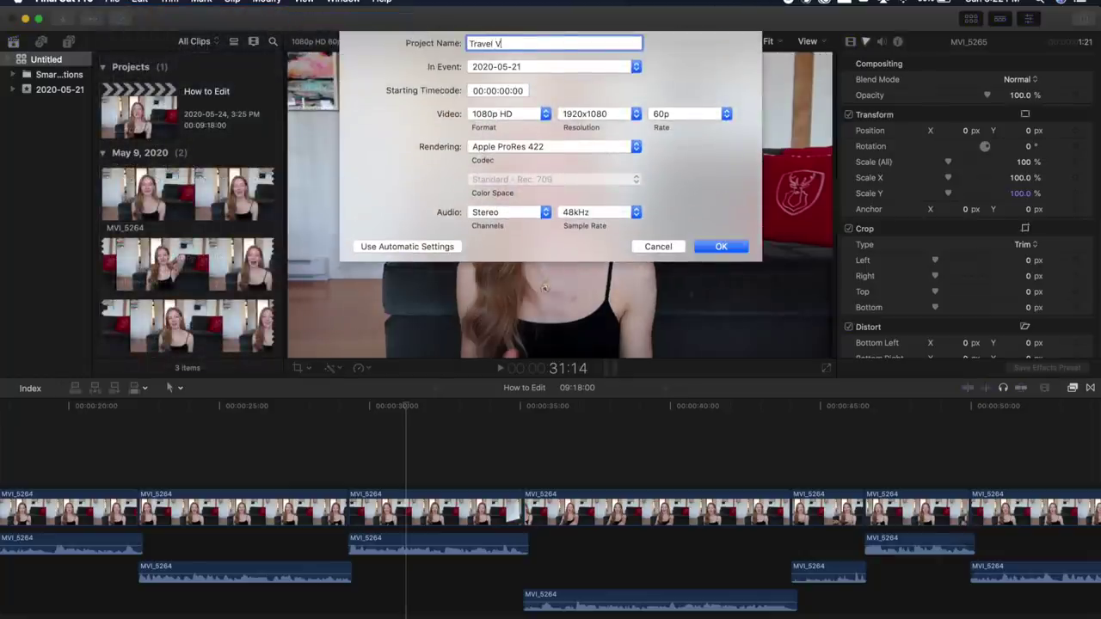
type("Travel Vlog")
key("Return")
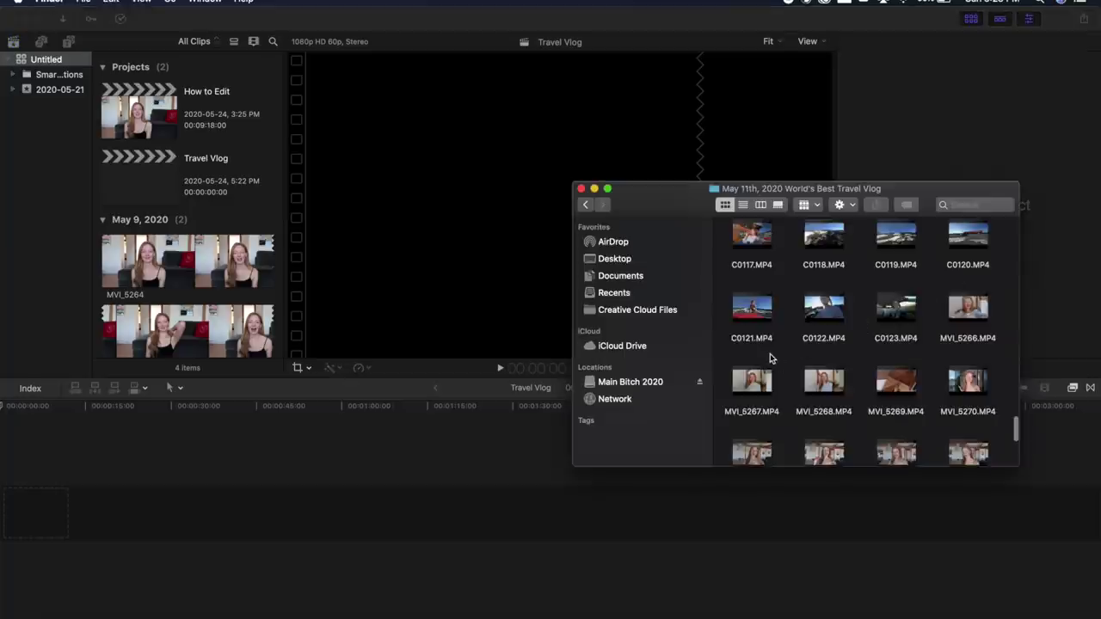
scroll(770, 353, "up", 20)
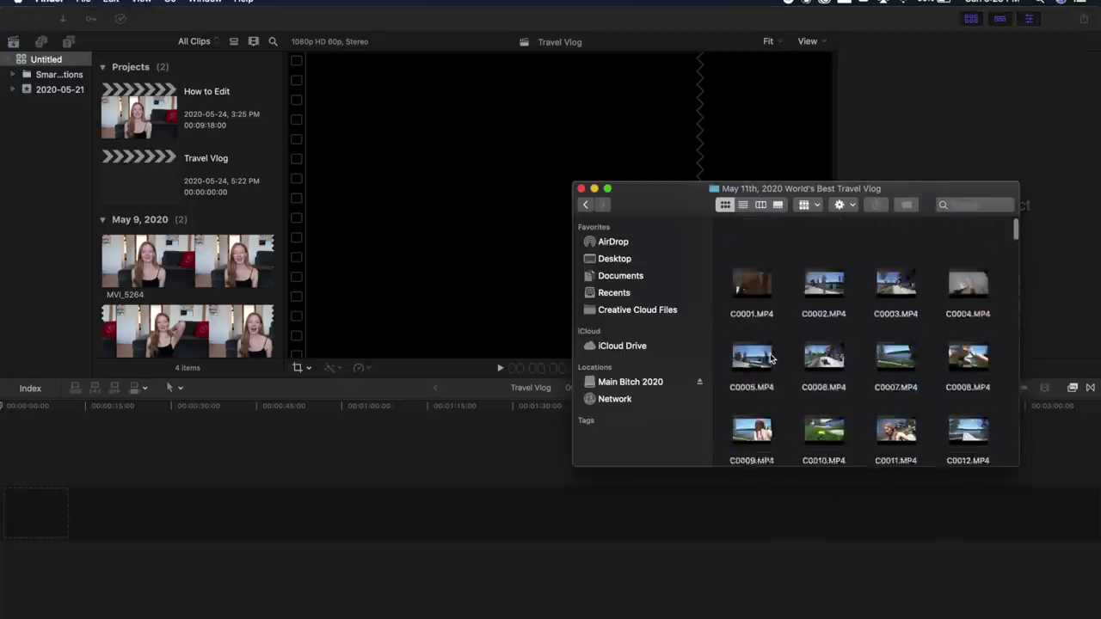
Select all MP4 clips in the footage folder and add them to the Travel Vlog timeline.
key("super+a")
scroll(728, 250, "down", 20)
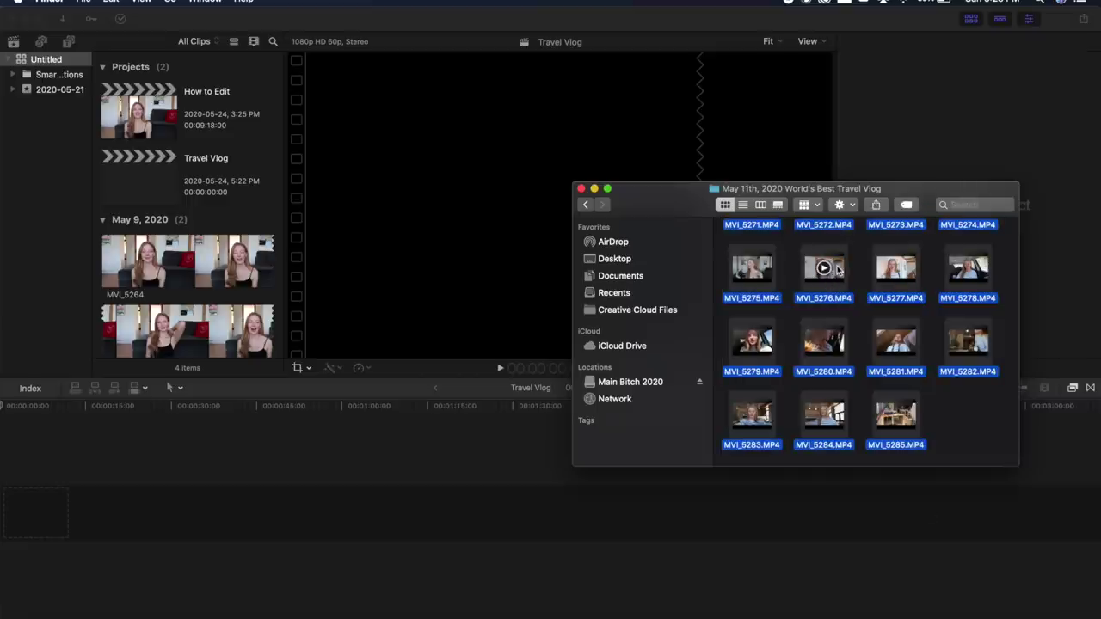
left_click_drag(265, 505, 265, 525)
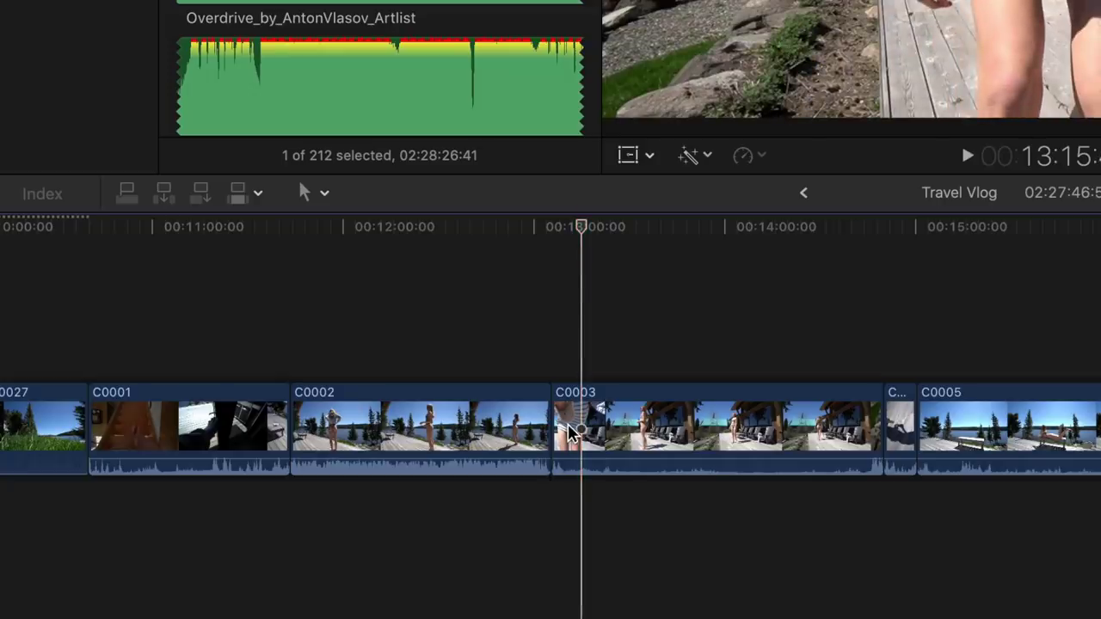
Blade C0003 at the playhead and delete the short front piece.
key("super+b")
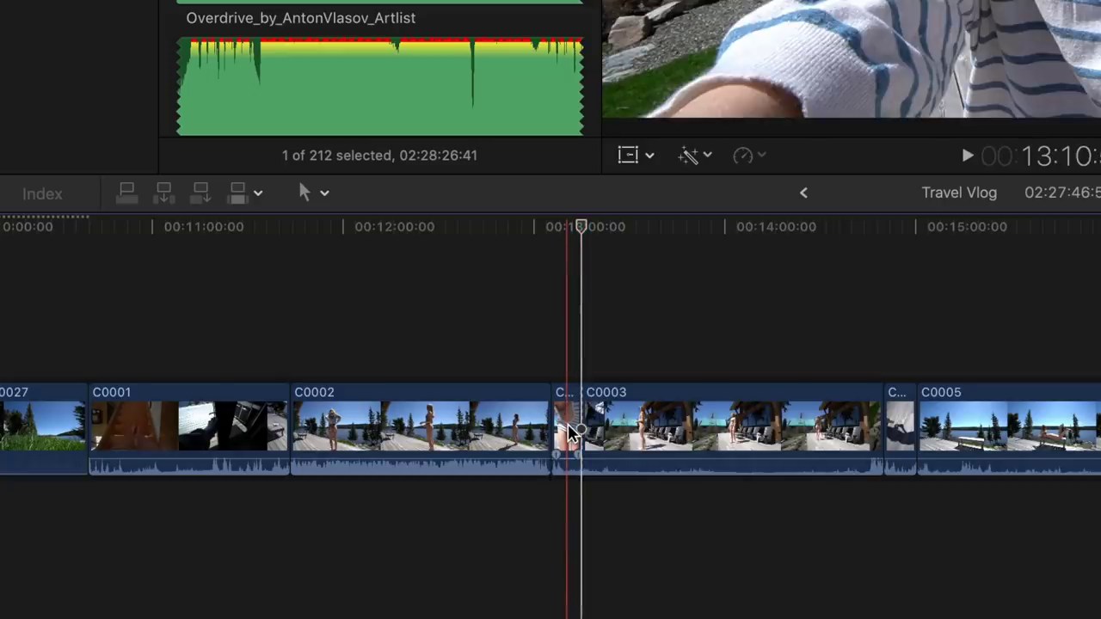
key("Delete")
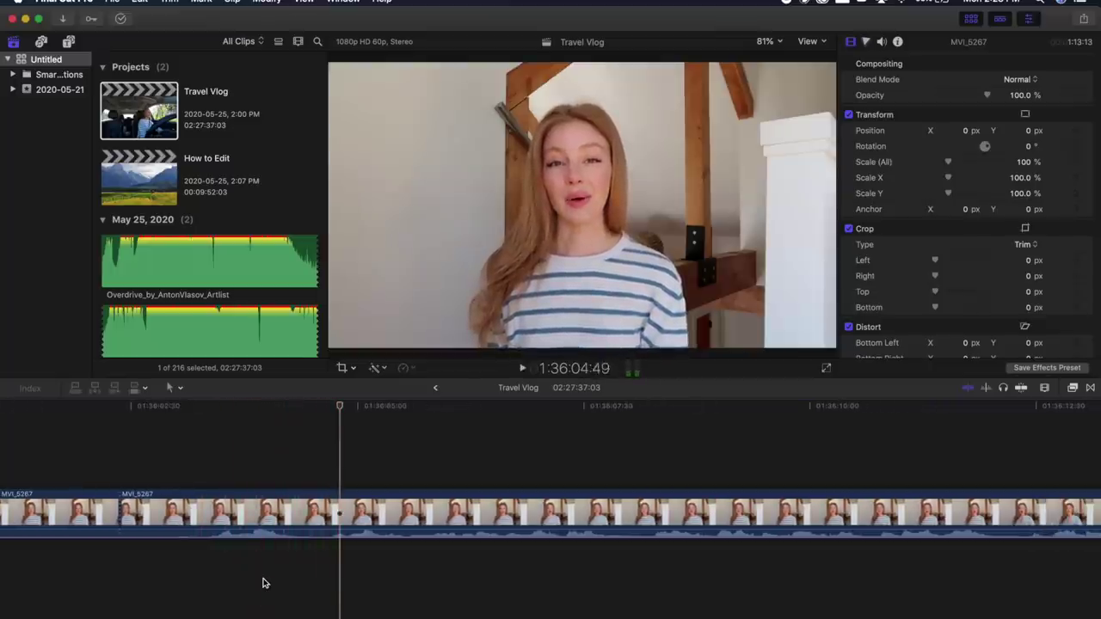
Delete one bad section of MVI_5267, then blade out and delete a second short mistake.
left_click(292, 511)
key("Delete")
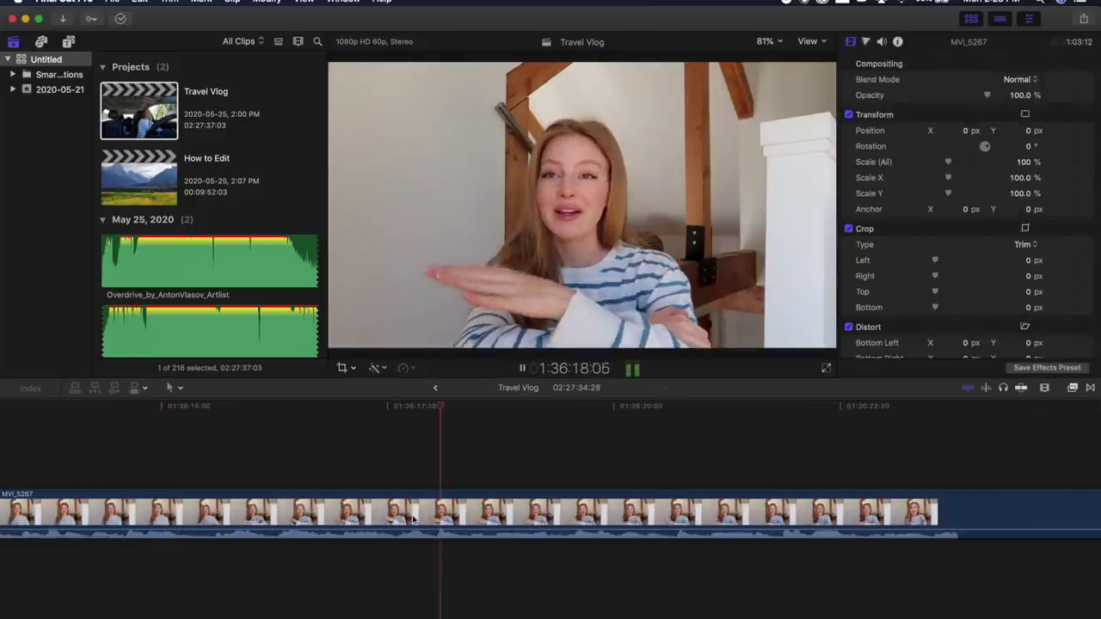
key("space")
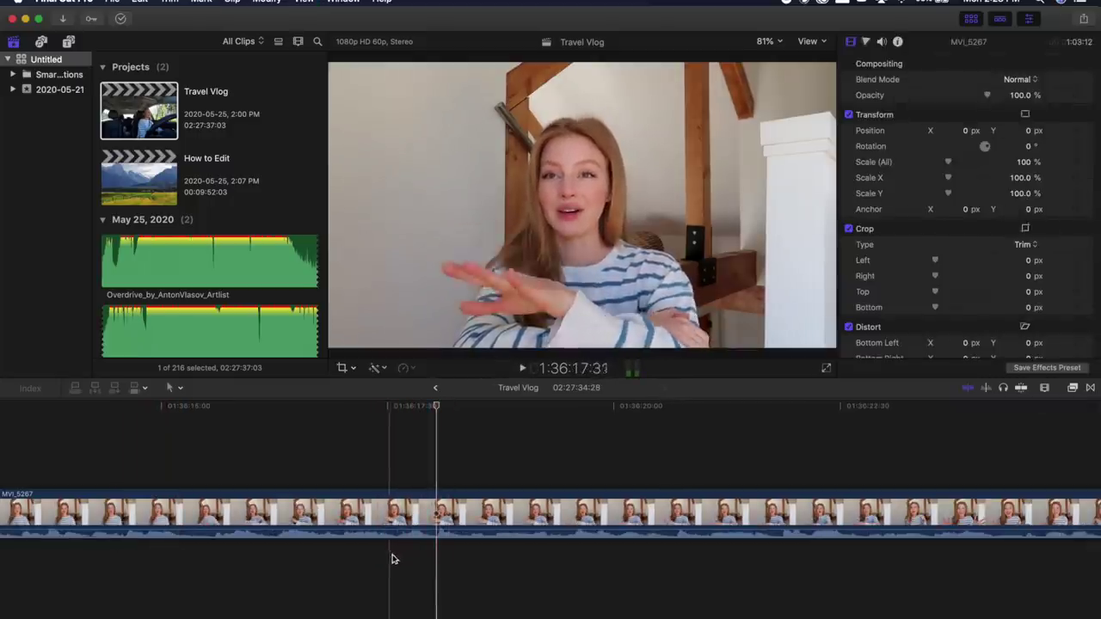
key("super+b")
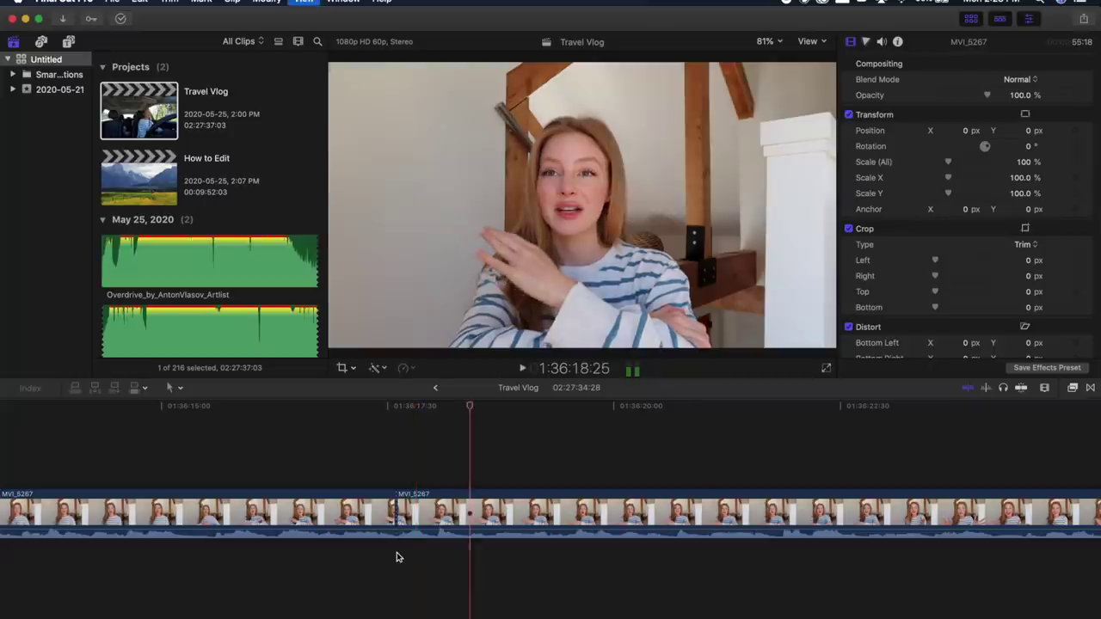
key("super+b")
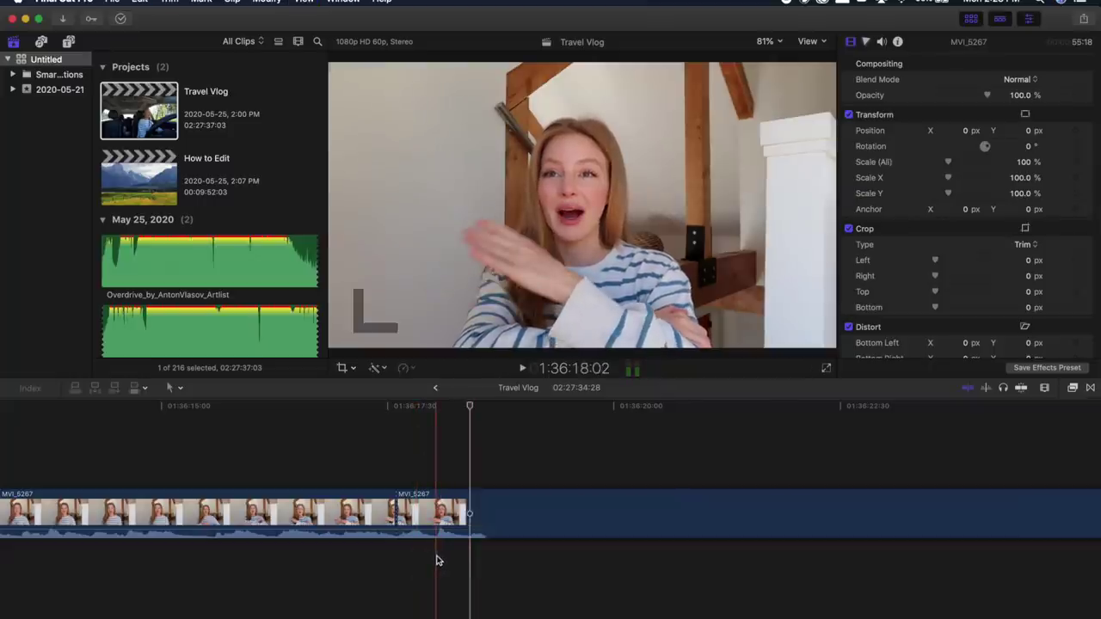
left_click(430, 511)
key("Delete")
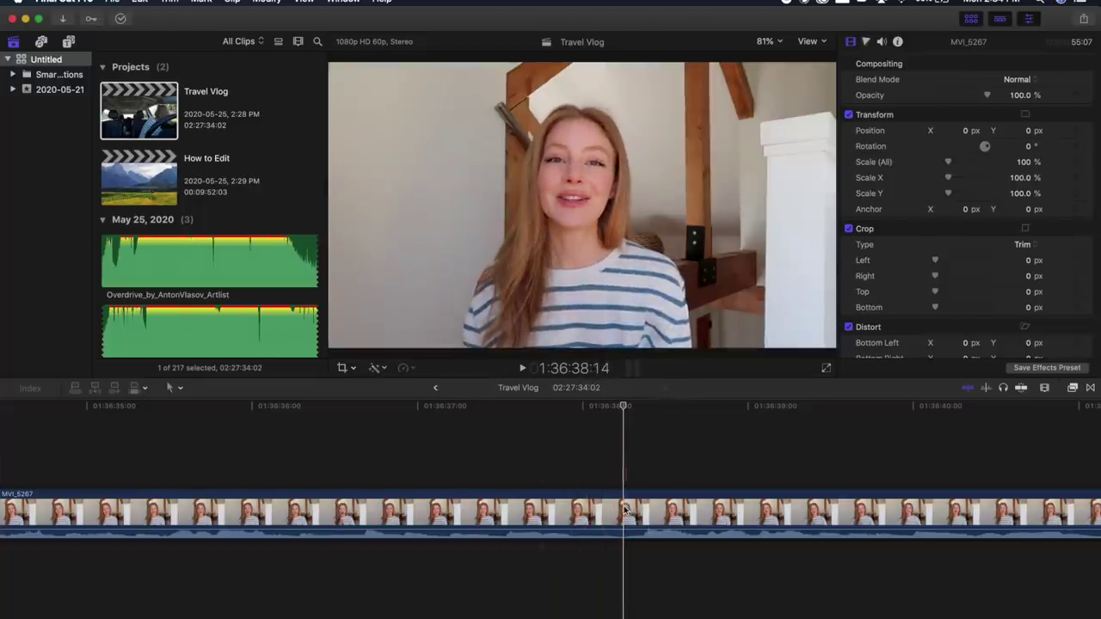
Split MVI_5267, detach its audio, and make a J-cut by trimming video earlier and extending audio.
key("super+b")
left_click(607, 515)
right_click(606, 515)
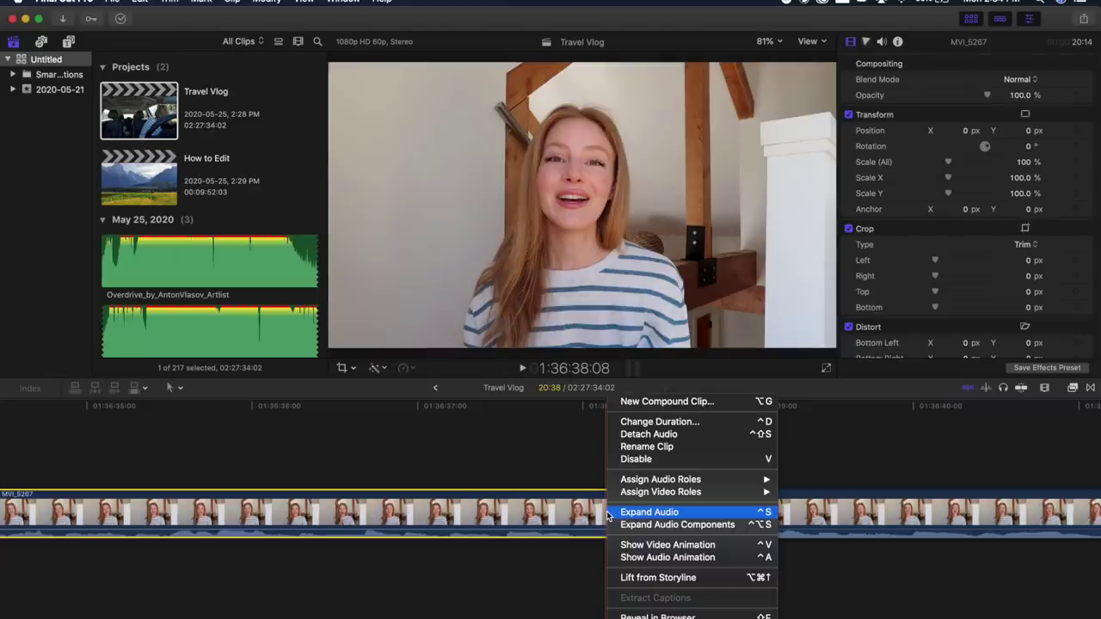
left_click(666, 437)
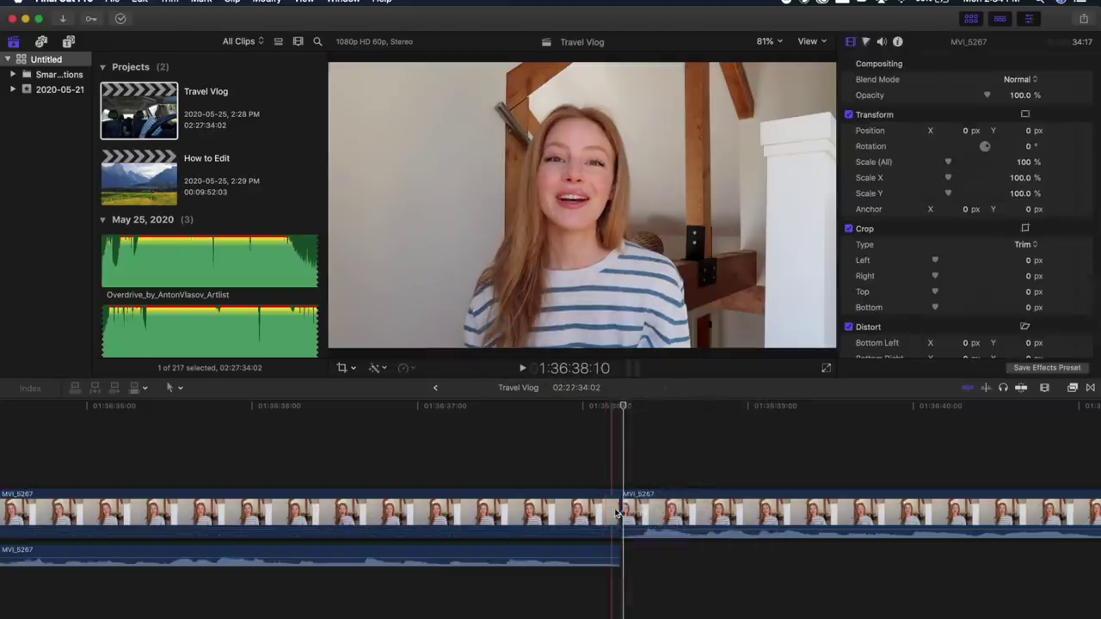
left_click_drag(612, 514, 568, 513)
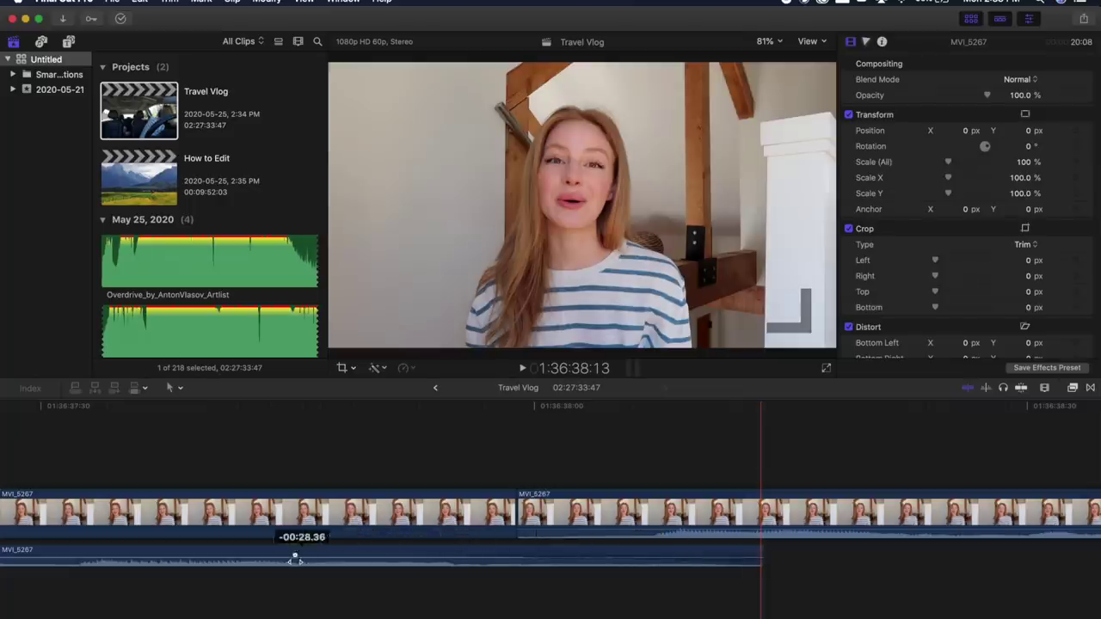
left_click_drag(294, 559, 296, 559)
key("super+minus")
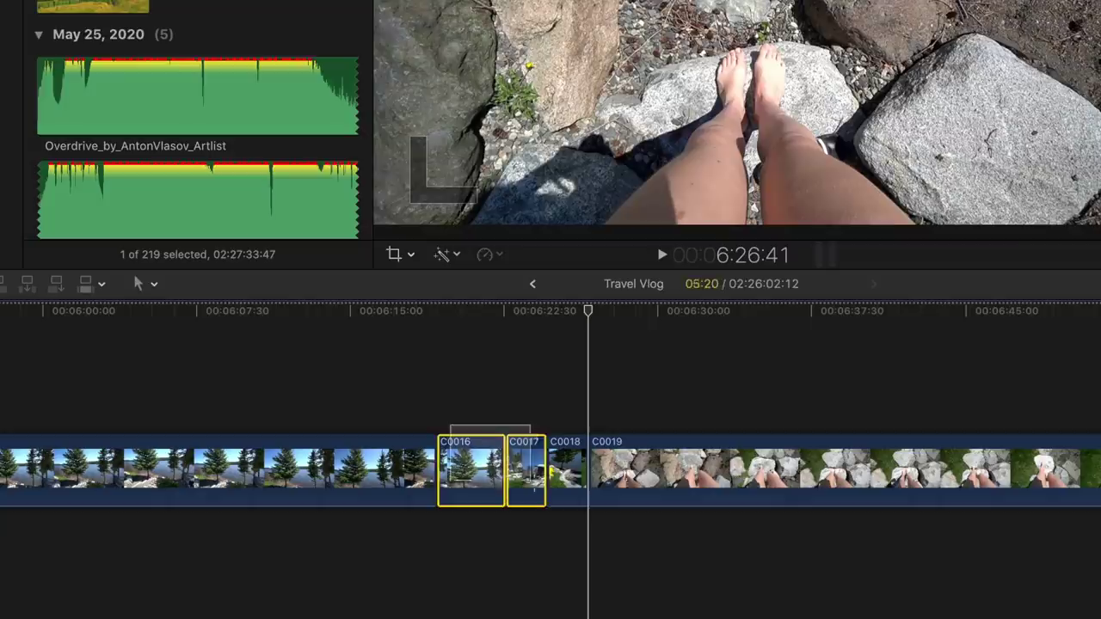
Turn on Stabilization for clips C0016, C0017 and C0018 and play them back to check.
left_click_drag(551, 492, 554, 492)
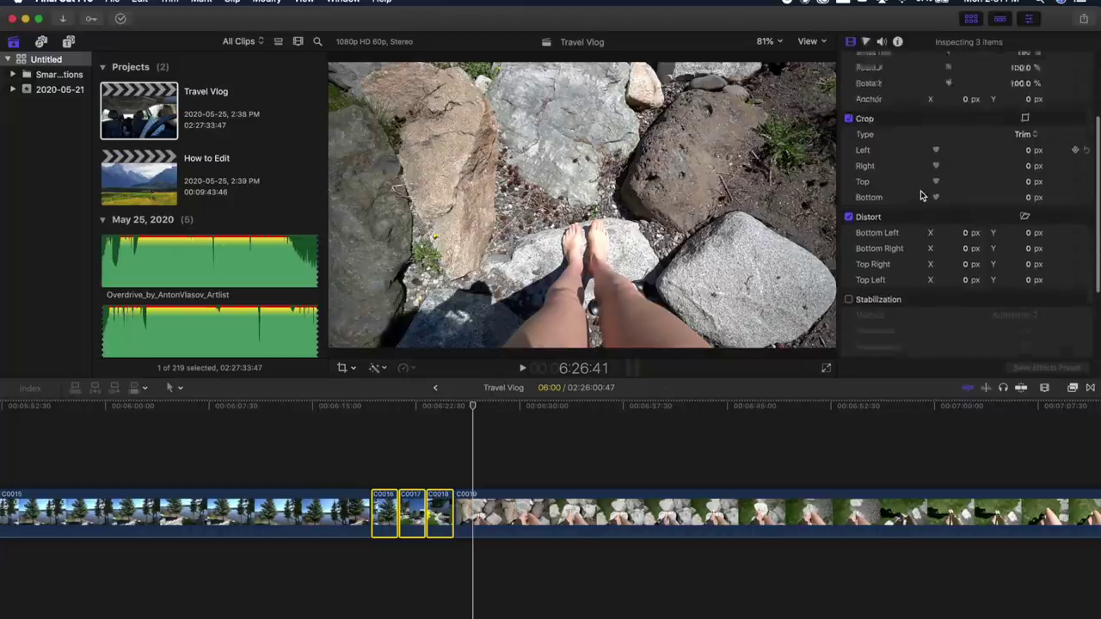
scroll(922, 223, "down", 3)
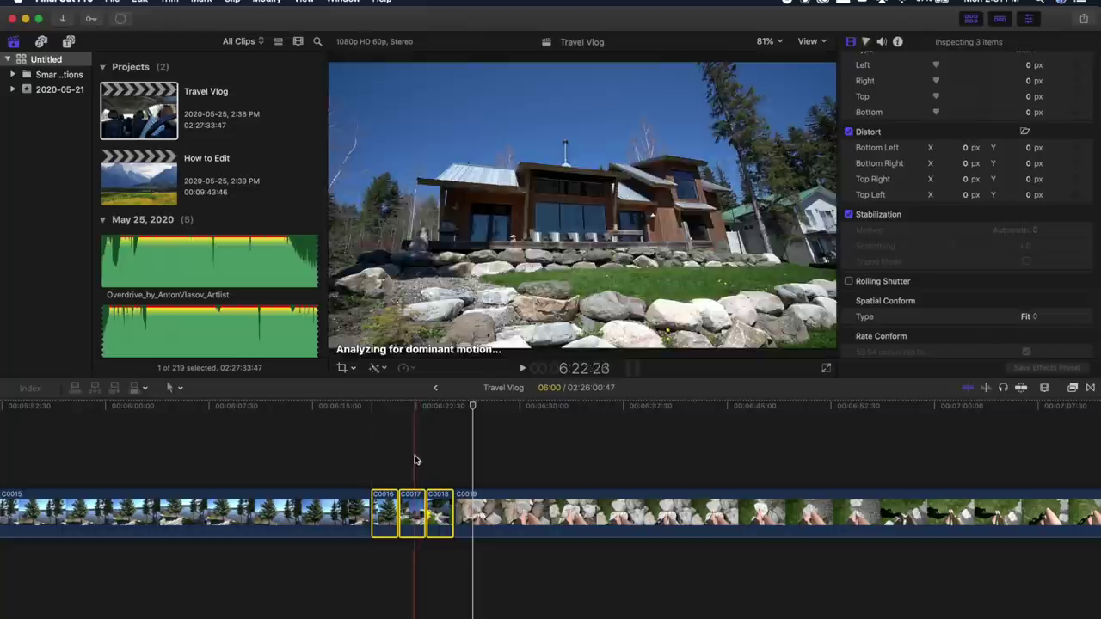
key("space")
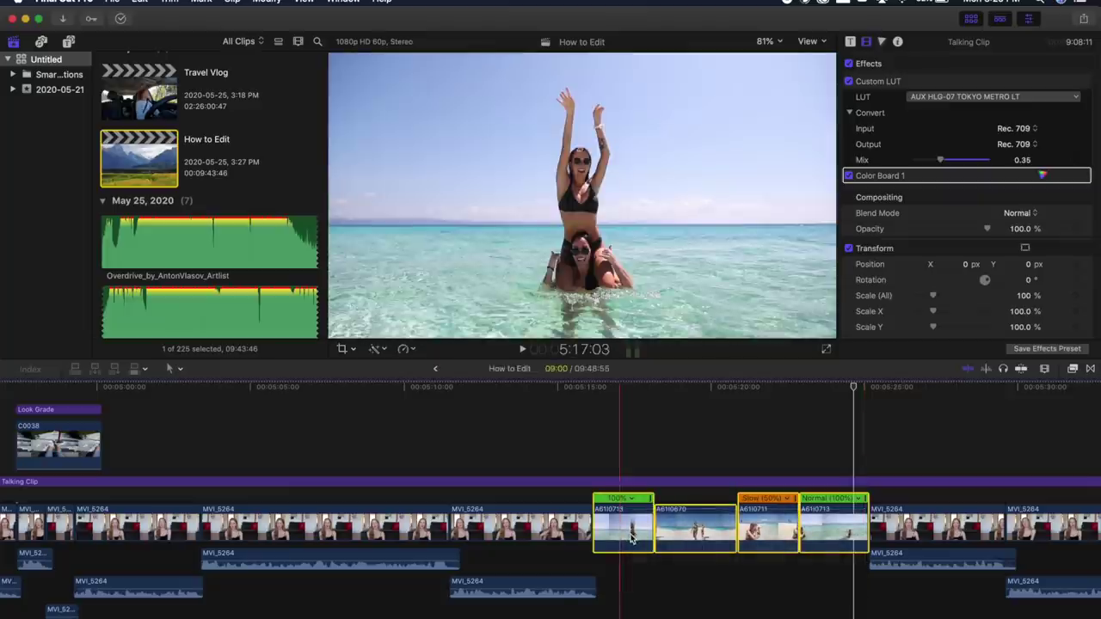
Drag the four beach clips above the talking clip as connected B-roll.
left_click_drag(630, 537, 529, 430)
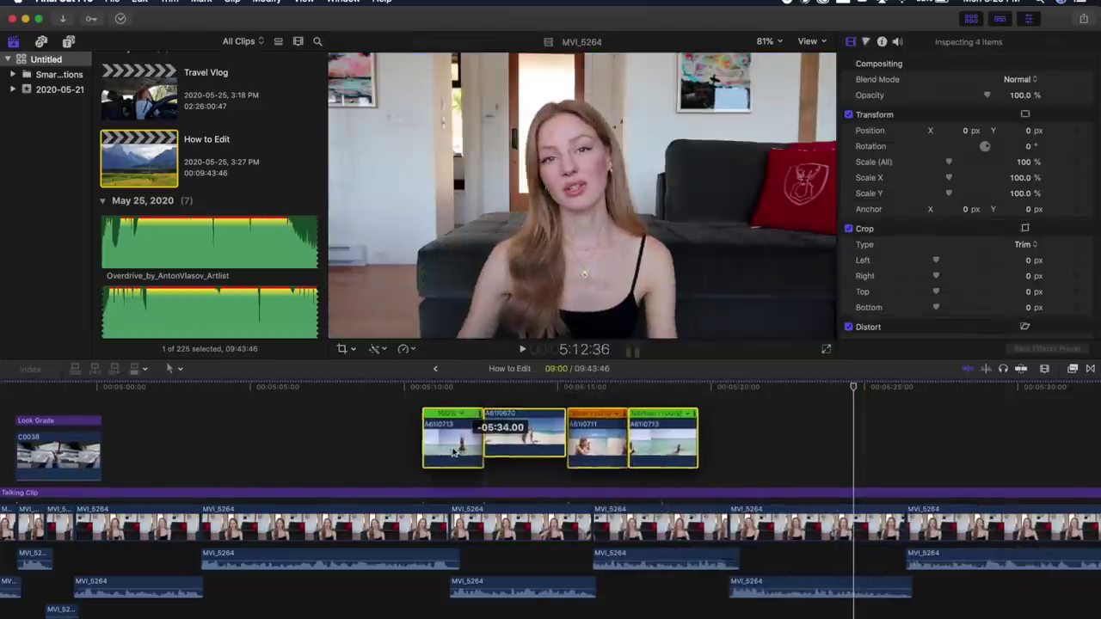
left_click_drag(427, 454, 427, 453)
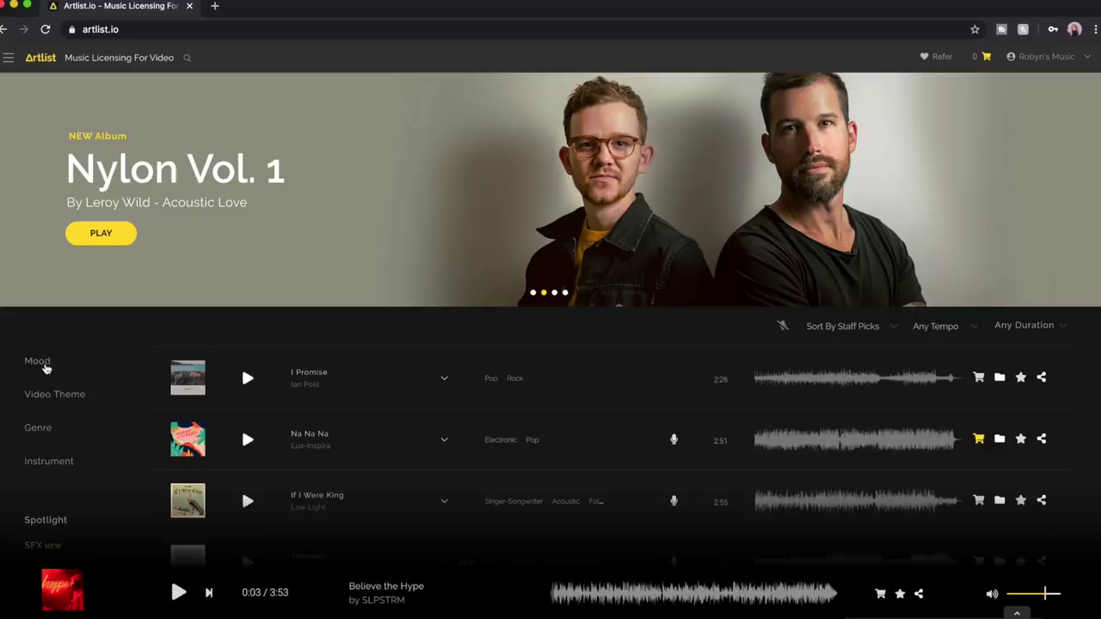
Filter Artlist tracks by the Peaceful mood and preview Seven Wonders.
left_click(39, 362)
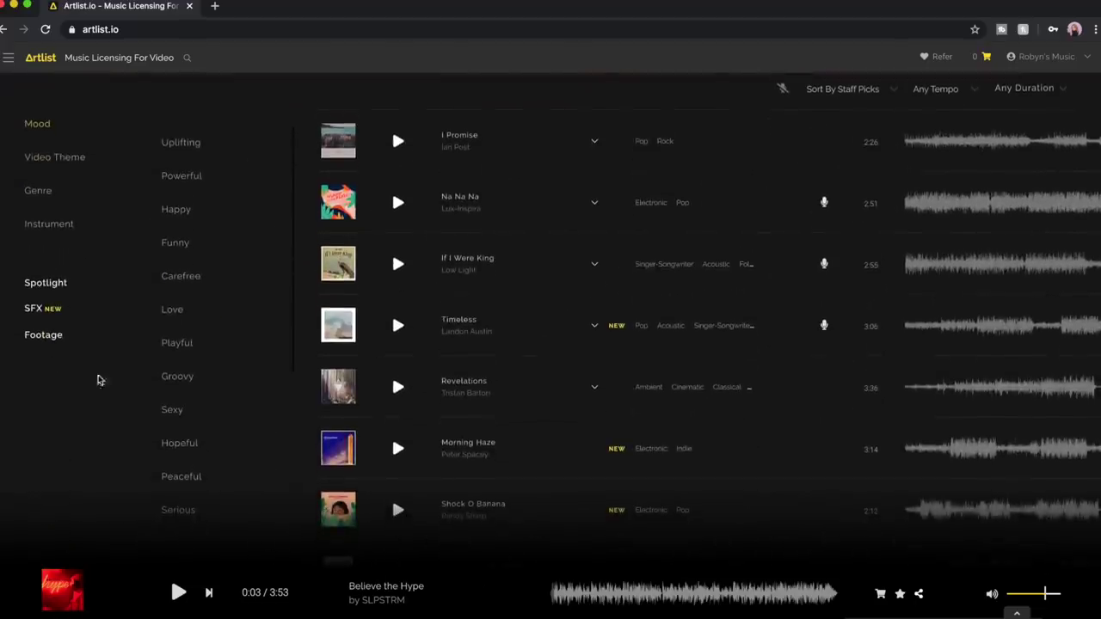
scroll(244, 430, "down", 5)
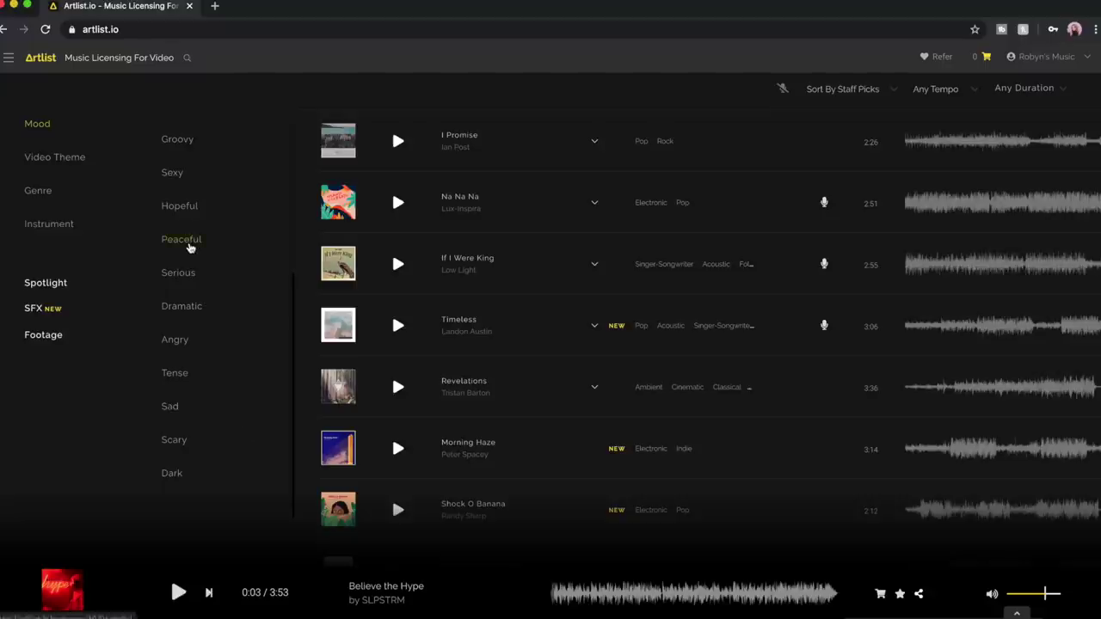
left_click(190, 247)
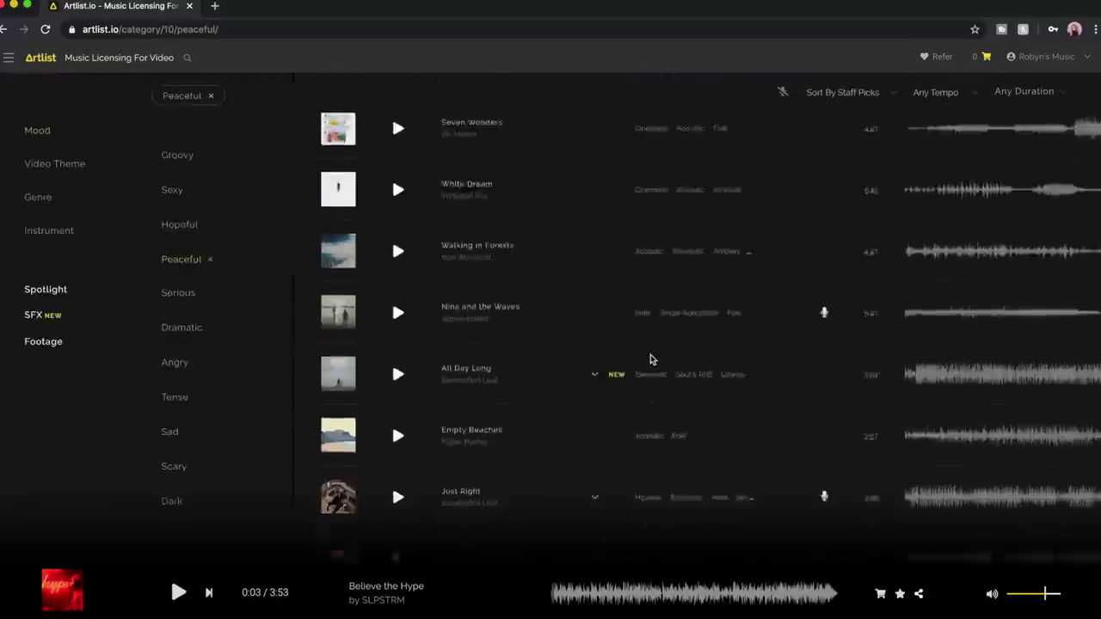
left_click(395, 146)
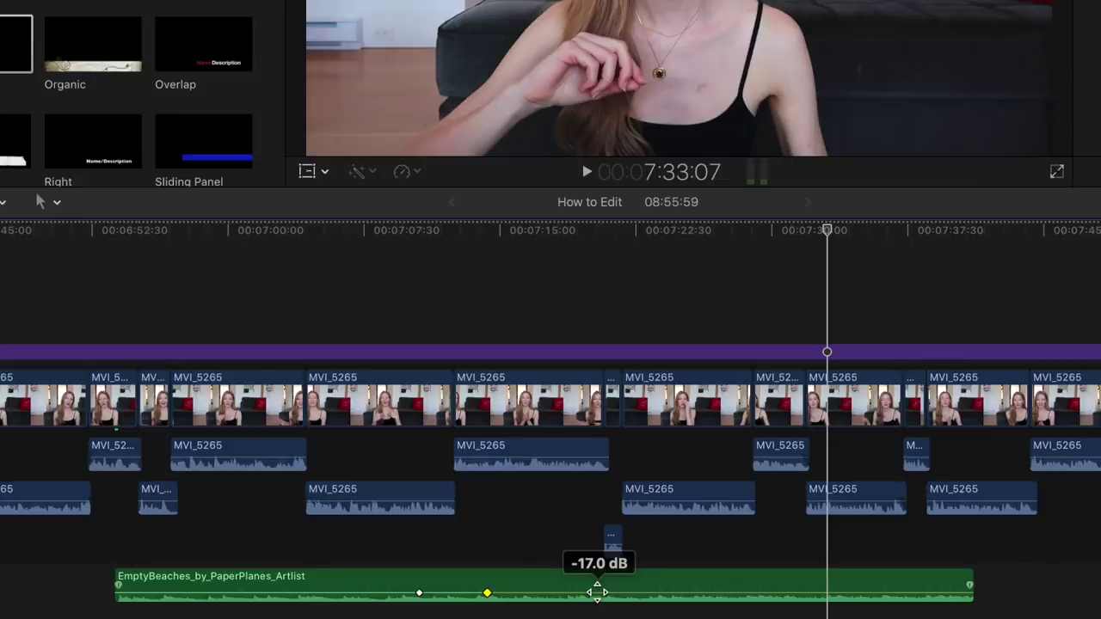
Lower the EmptyBeaches volume to about -24 dB, widen the keyframe dip, and play back.
left_click_drag(597, 594, 597, 593)
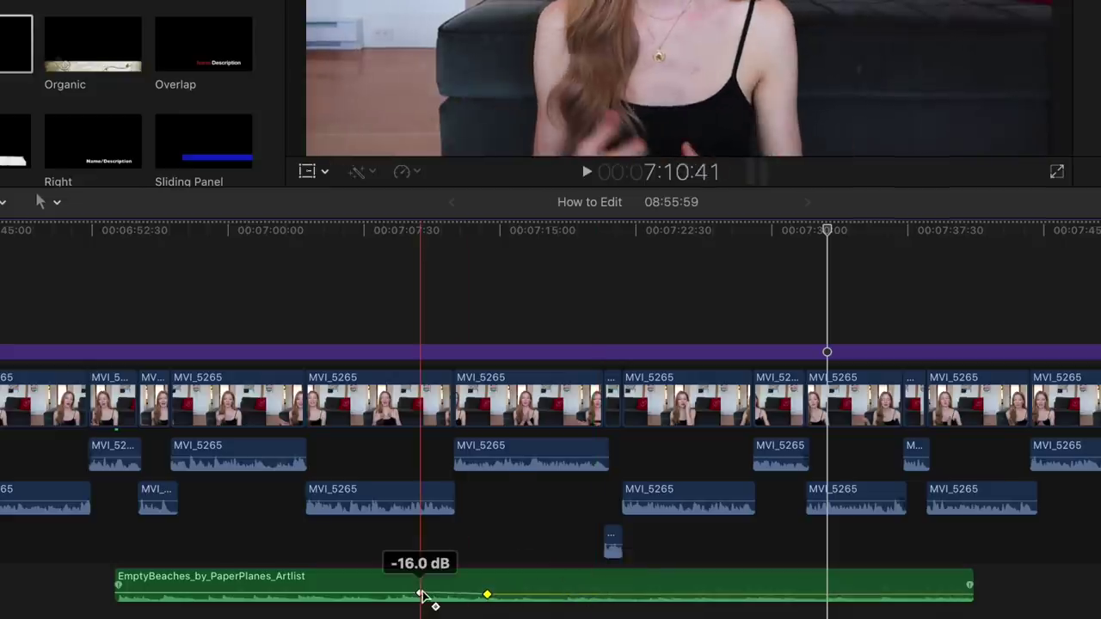
left_click_drag(422, 597, 332, 593)
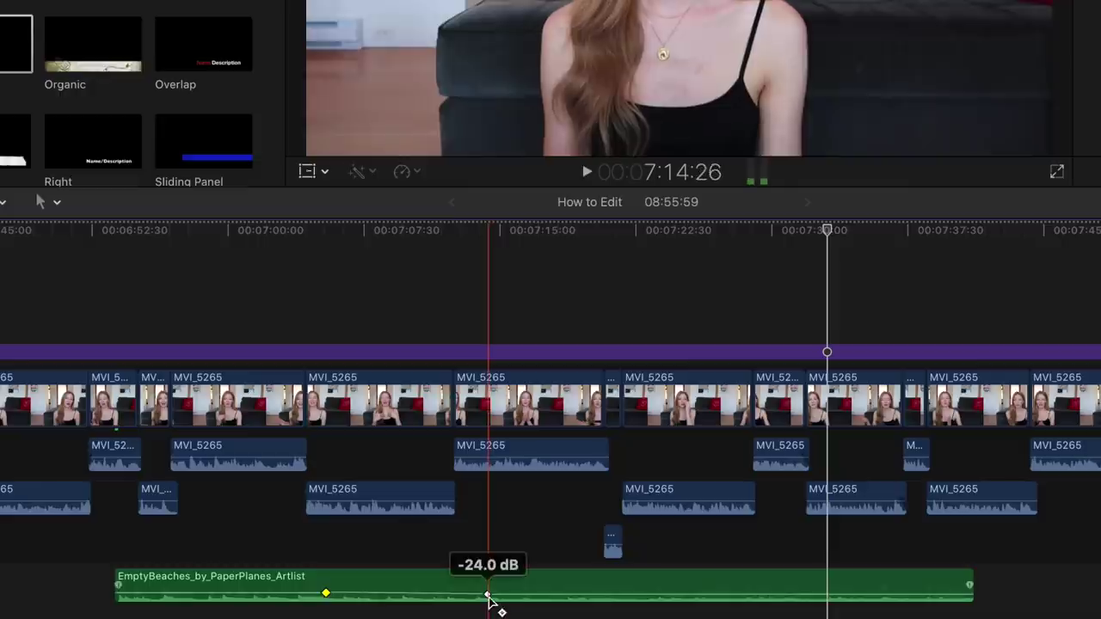
left_click_drag(489, 596, 668, 594)
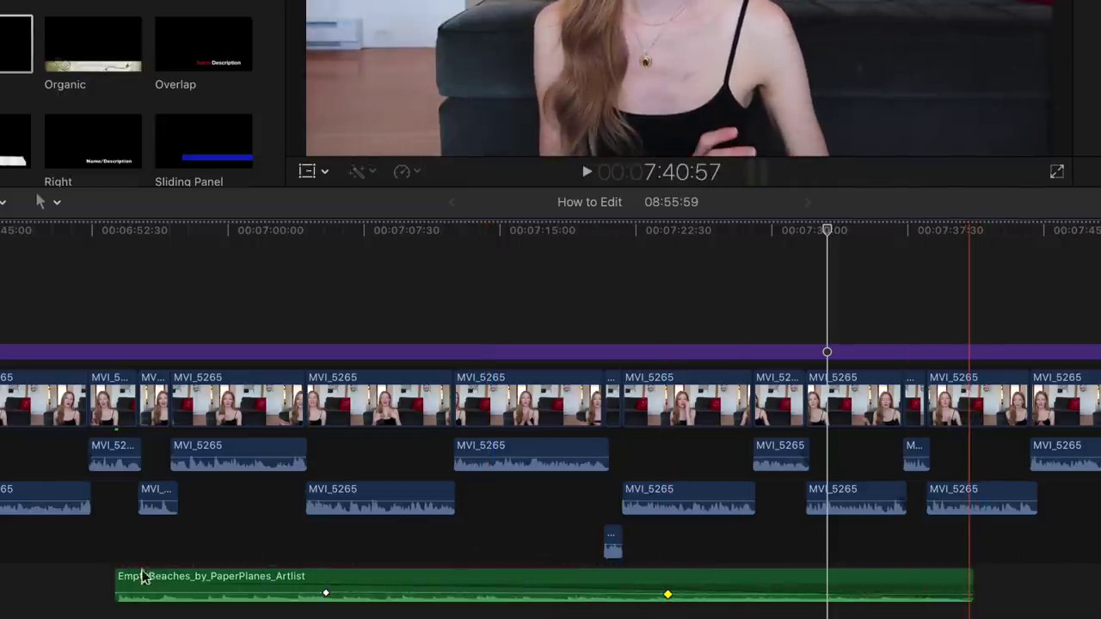
key("space")
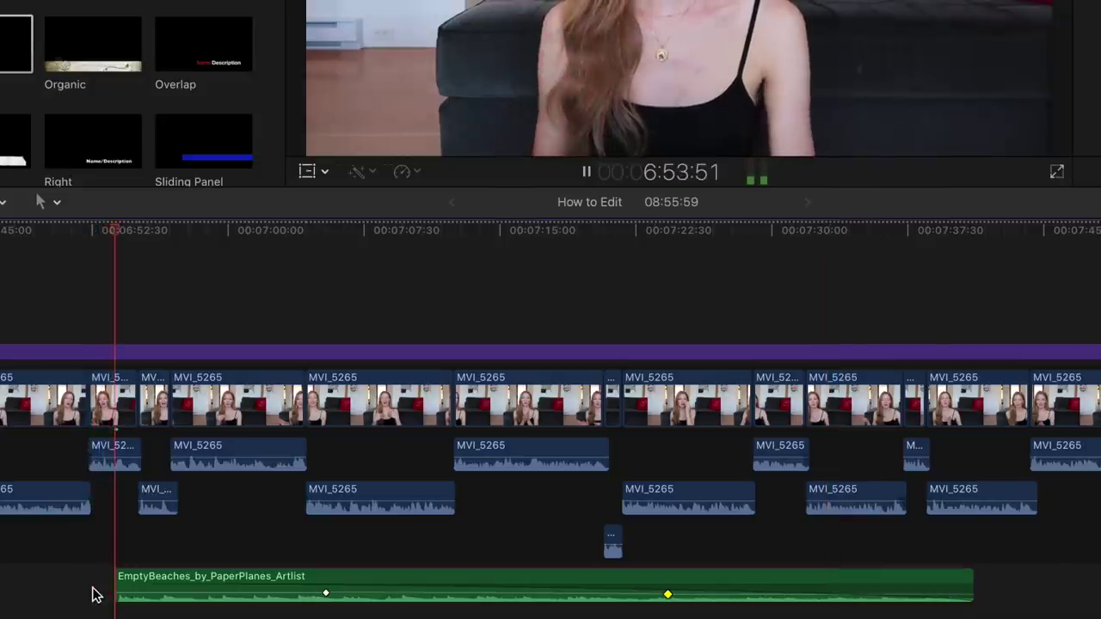